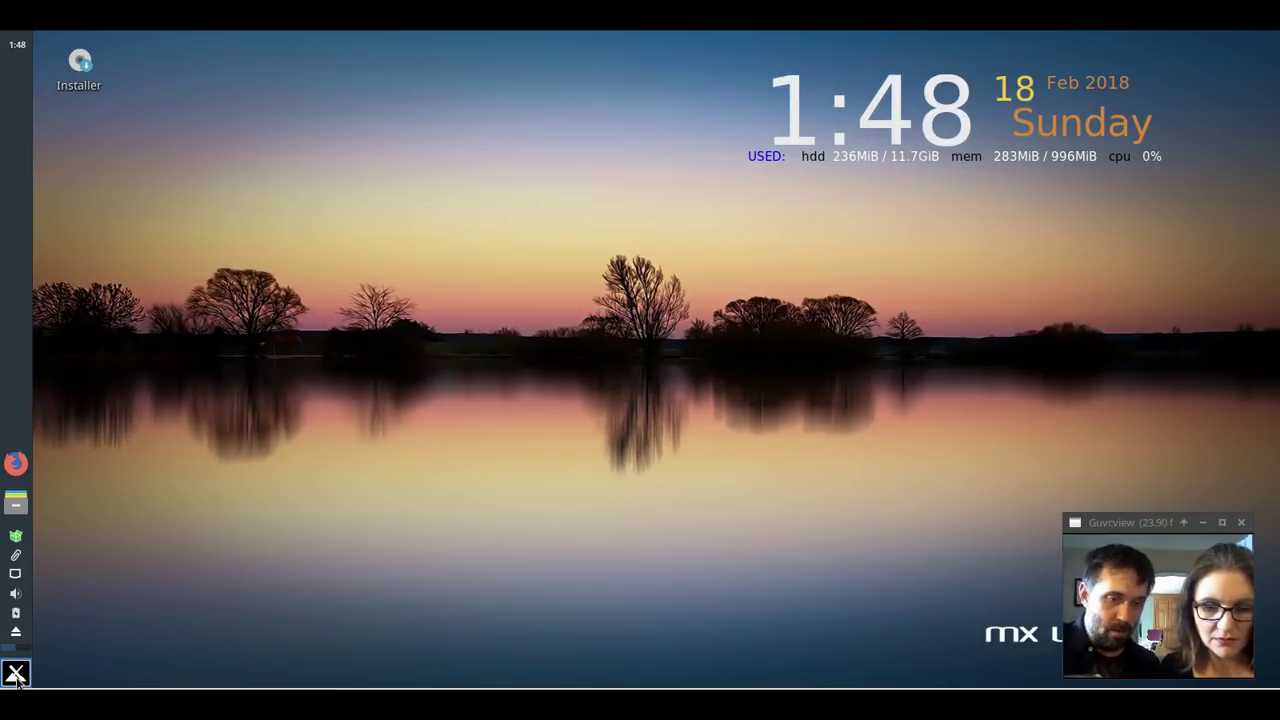
Search the application menu for 'tweak' and launch MX Tweak.
click(16, 676)
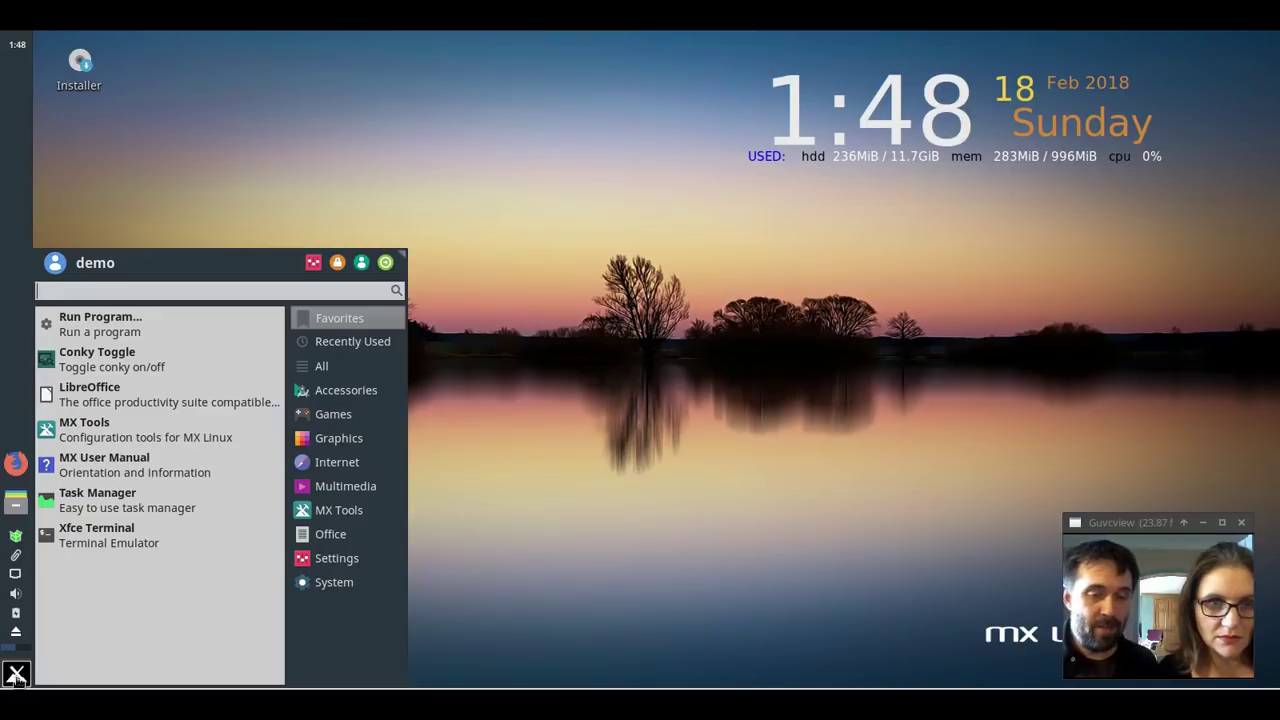
text(twe)
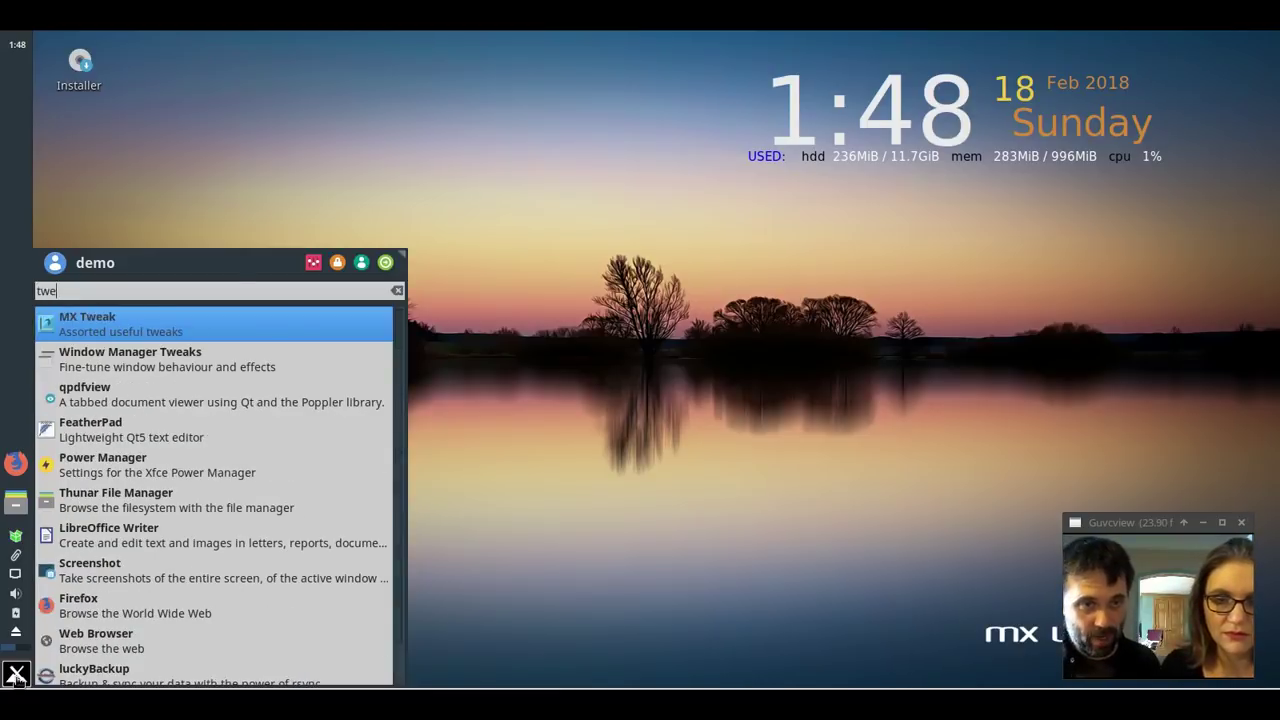
text(ak)
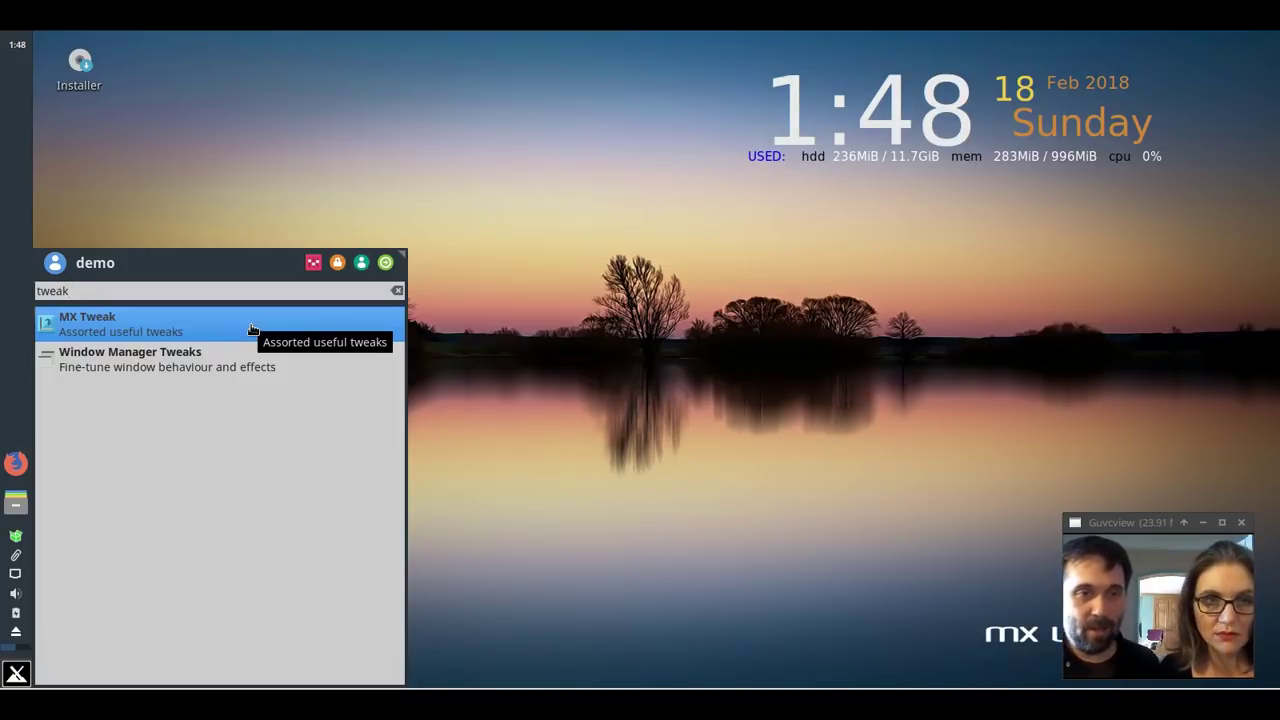
click(252, 330)
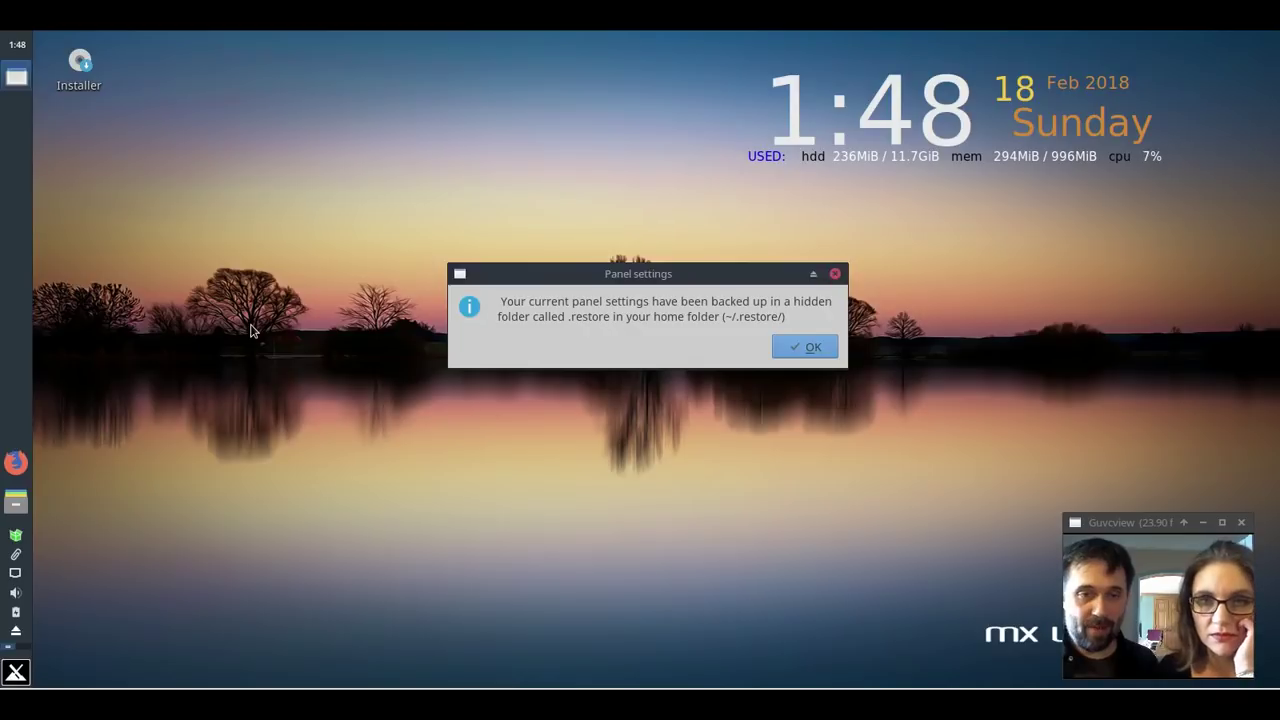
Acknowledge the backup notice and apply the horizontal panel layout along the bottom.
click(813, 352)
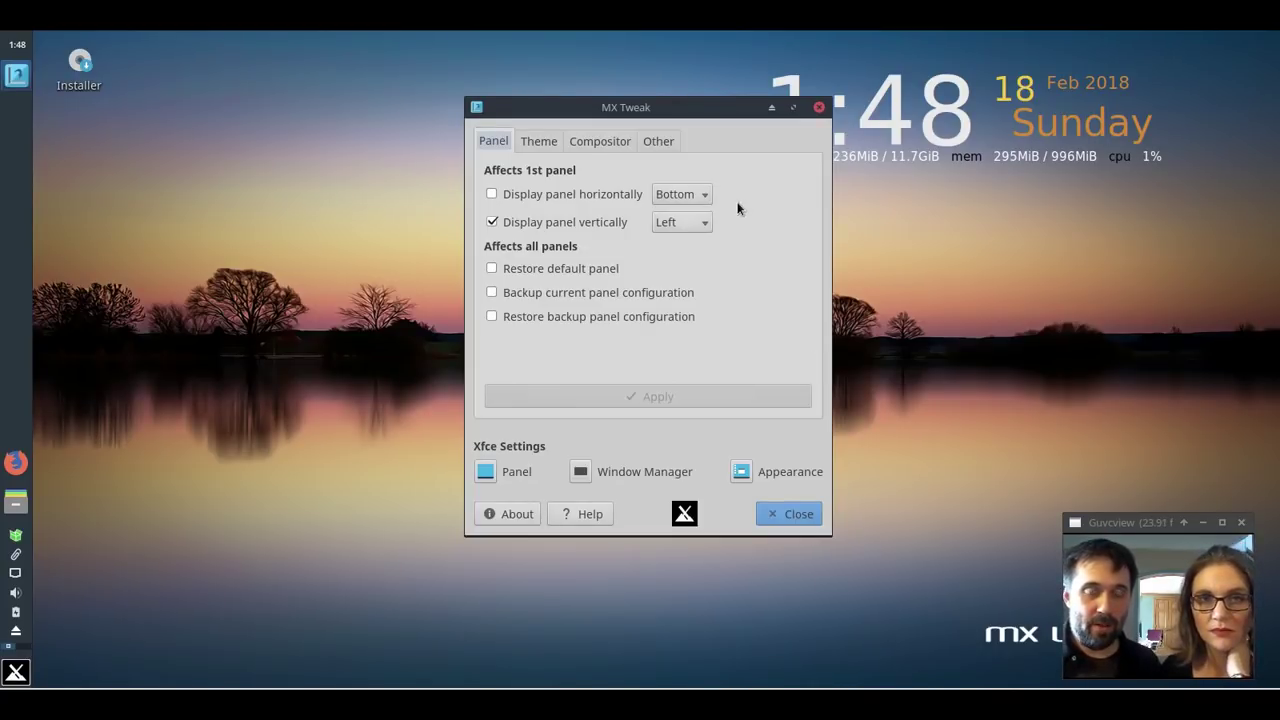
click(491, 196)
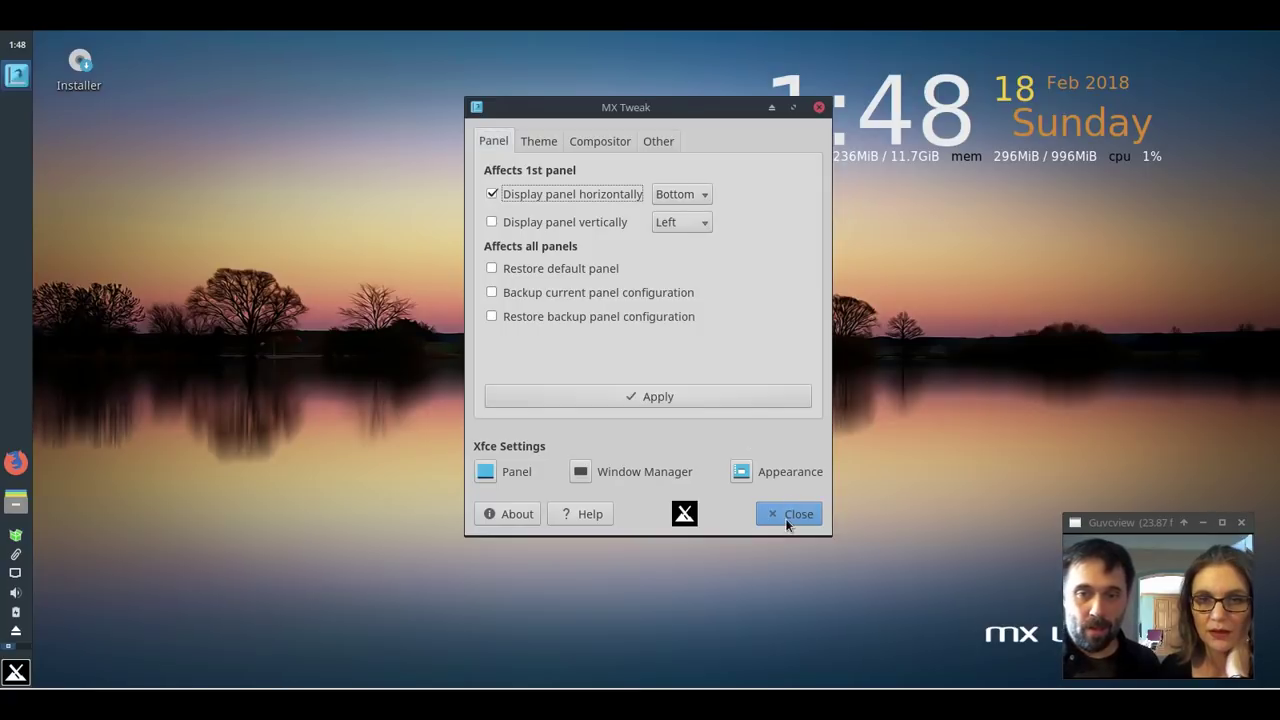
click(673, 397)
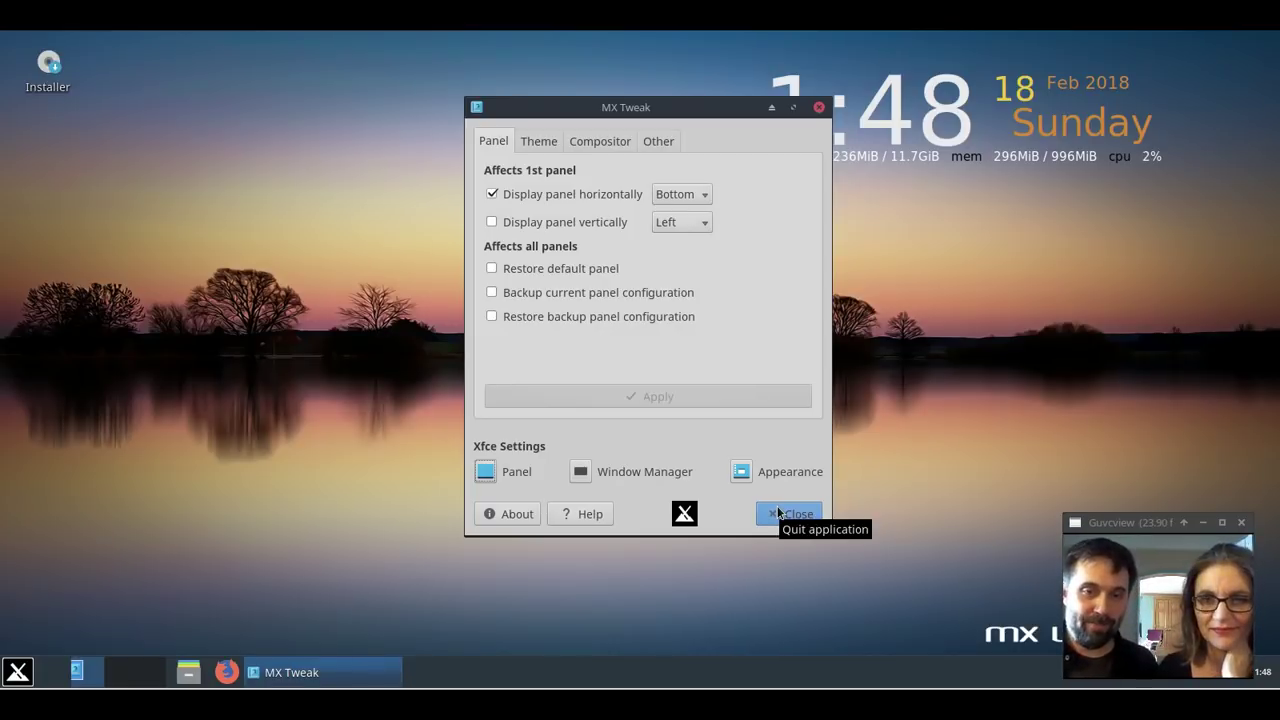
Close the MX Tweak window.
click(778, 513)
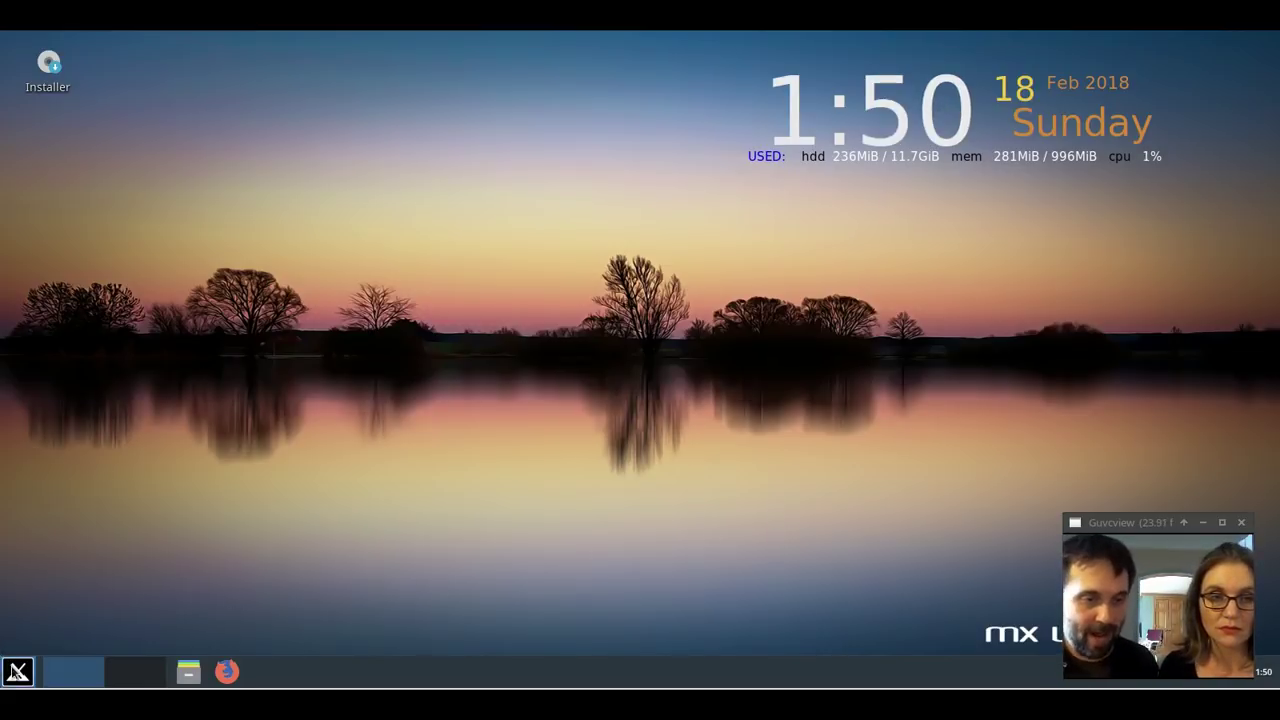
Launch MX Package Installer from a 'package' menu search and authenticate with the admin password.
click(19, 673)
text(pa)
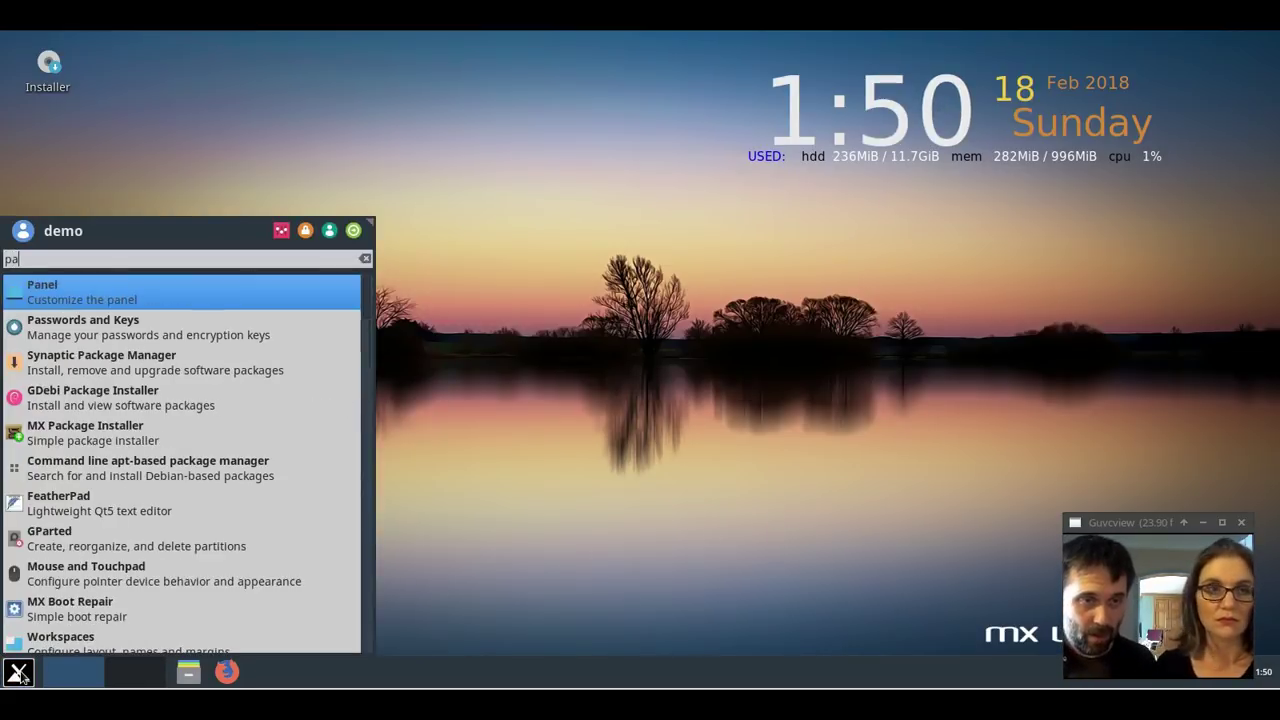
text(ck)
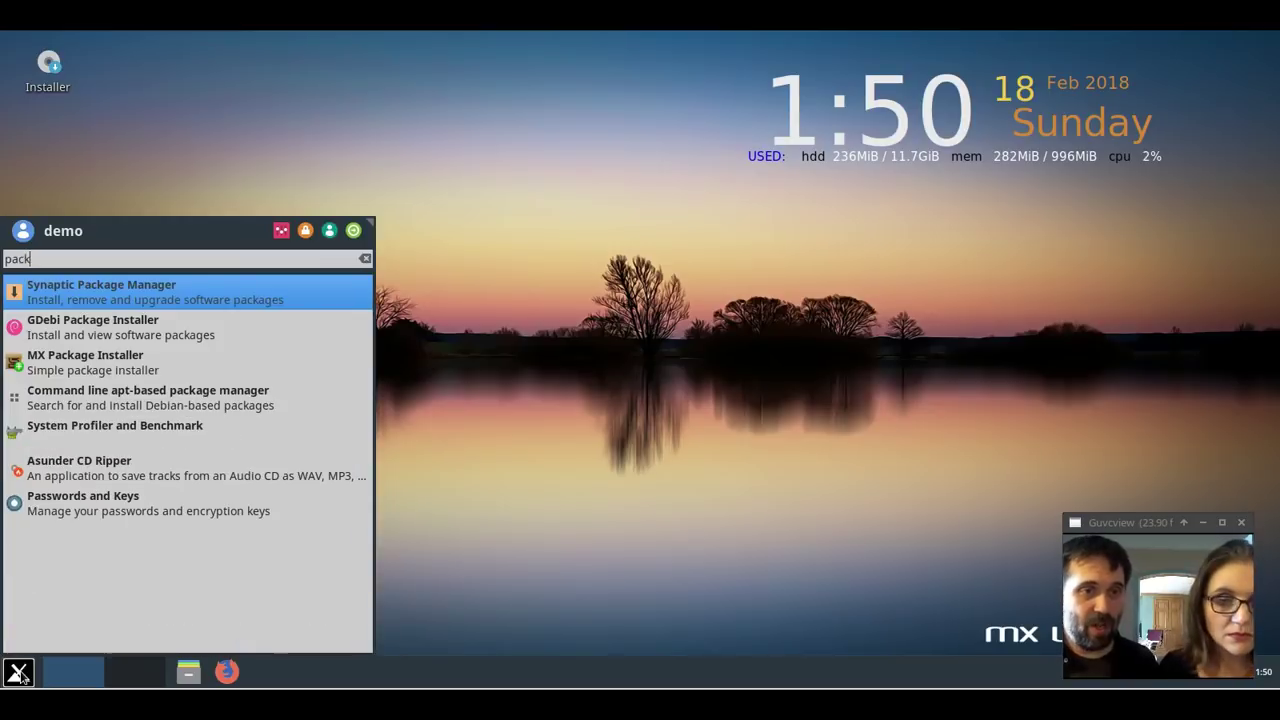
text(age)
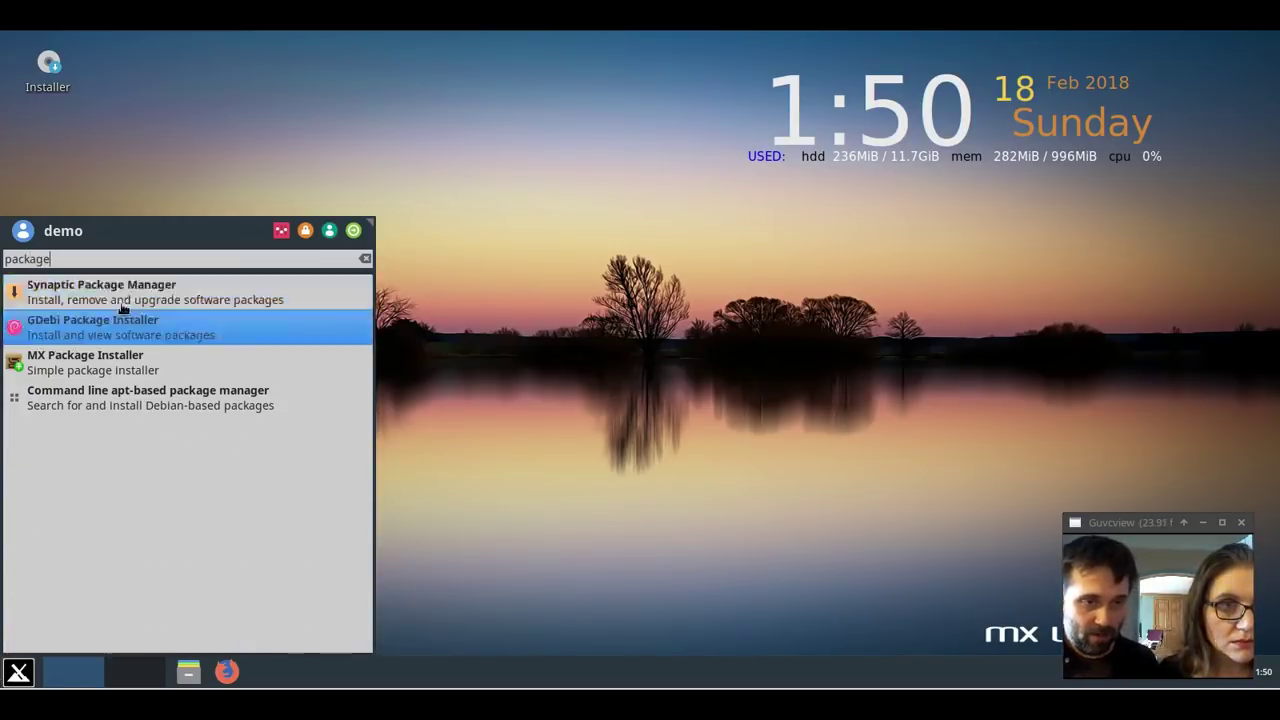
click(111, 374)
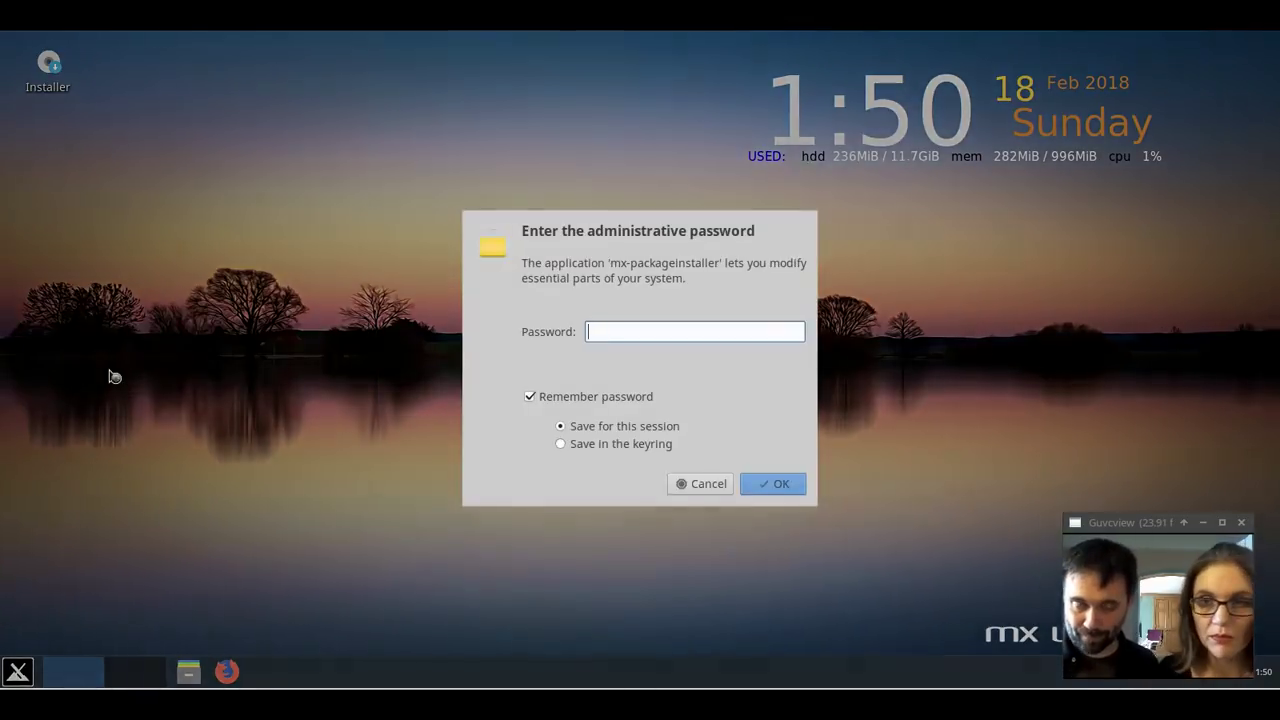
text(****)
key(BackSpace)
key(BackSpace)
key(BackSpace)
key(BackSpace)
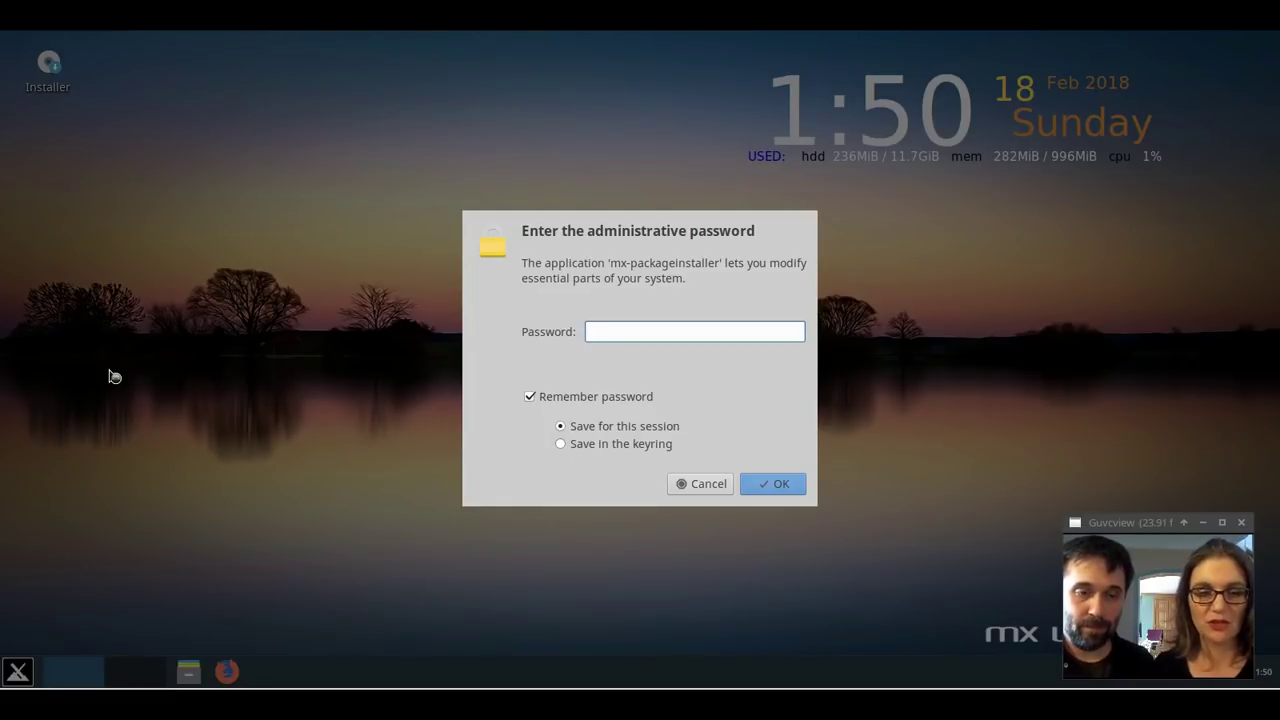
text(•••••••••)
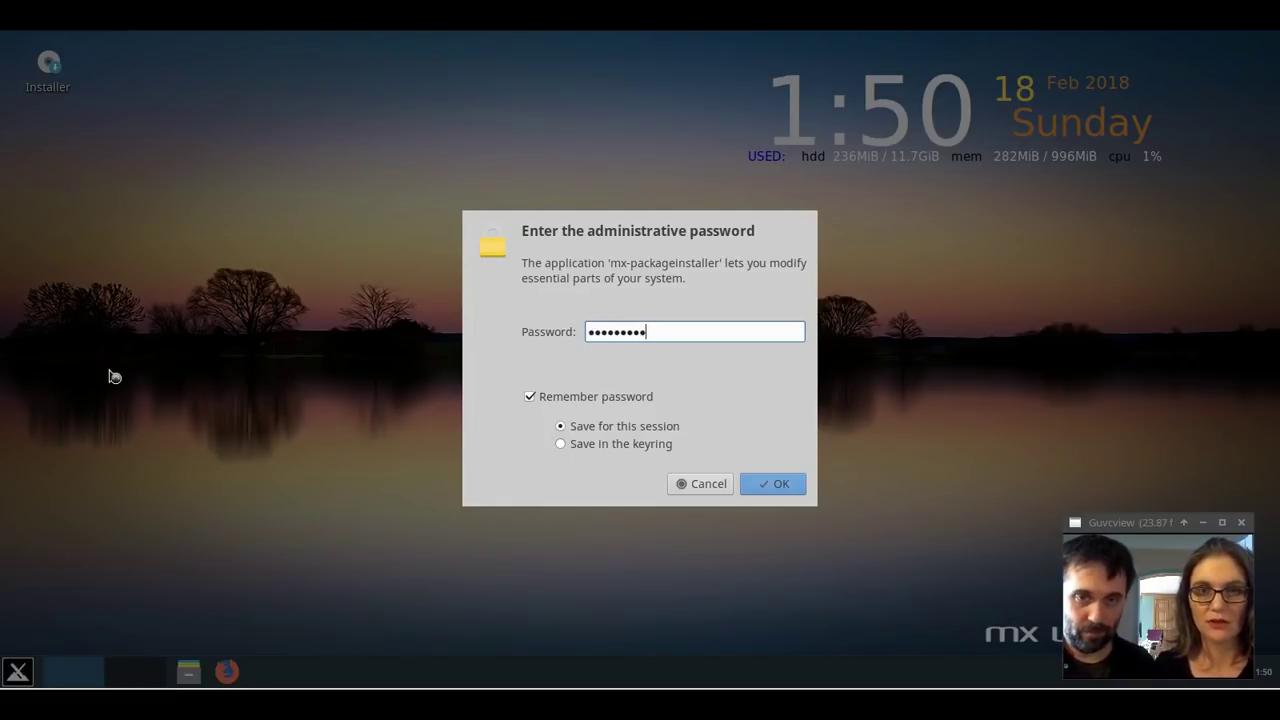
key(Return)
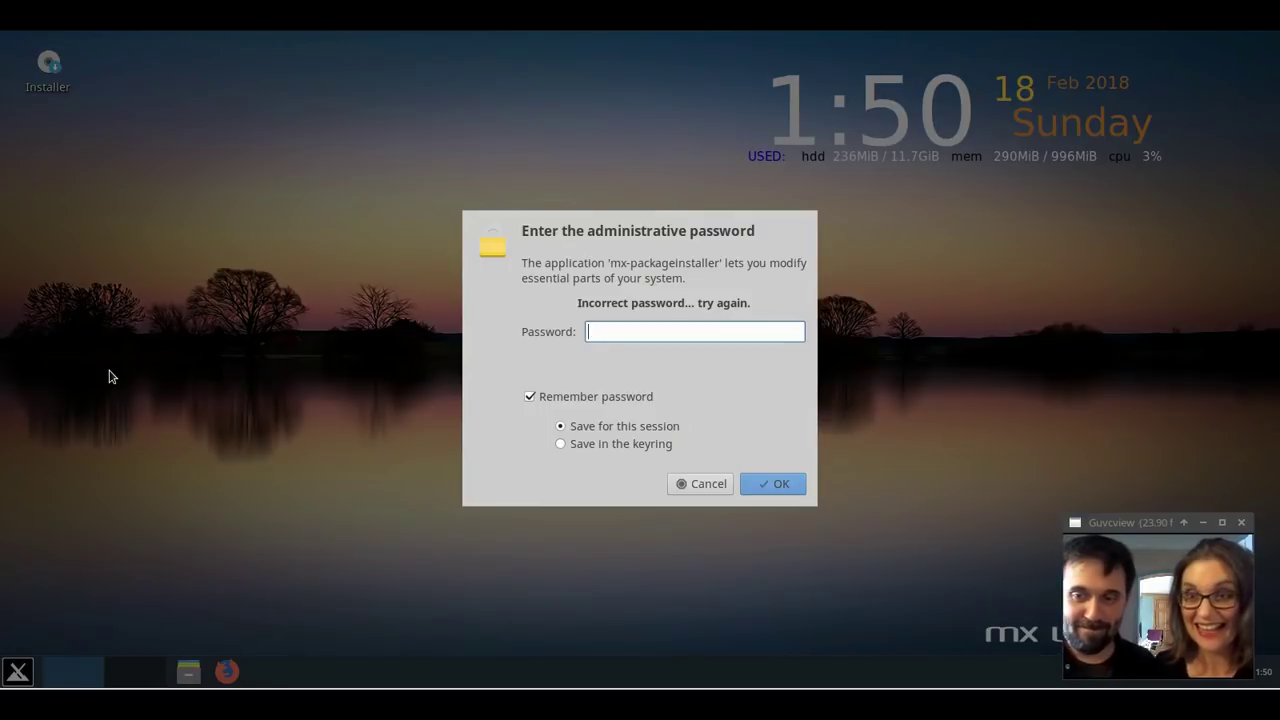
text(de)
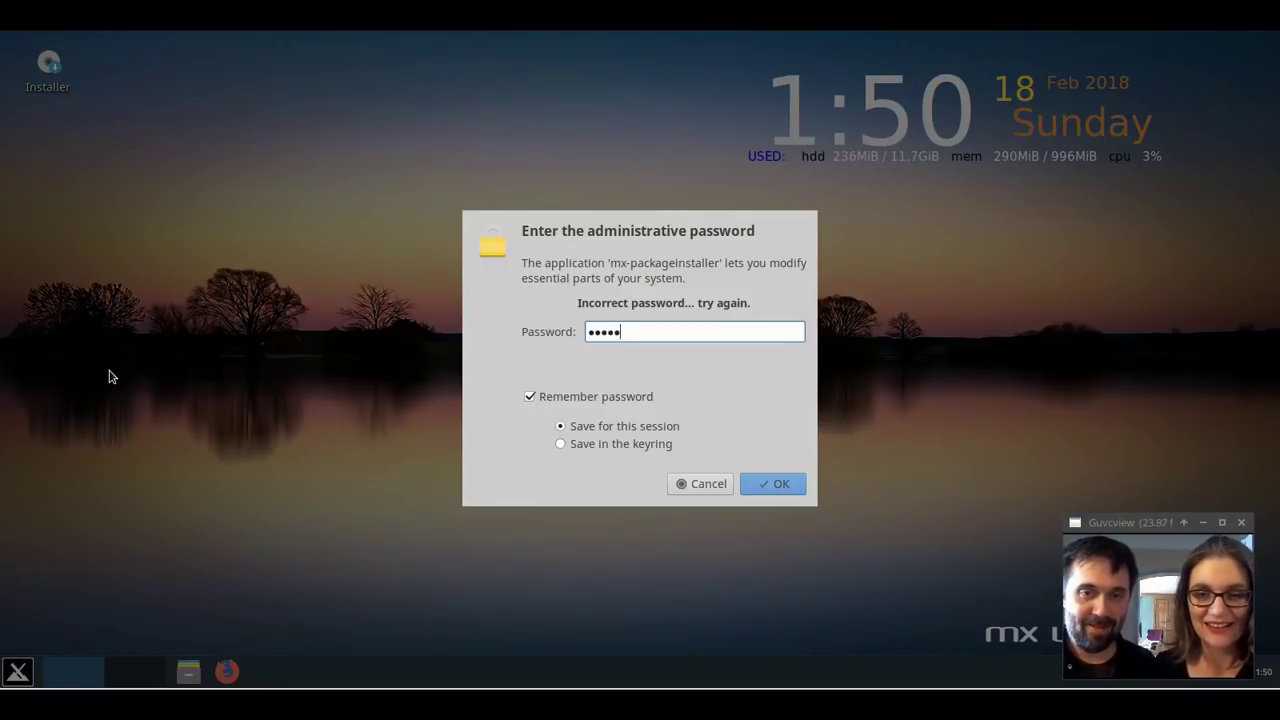
key(Return)
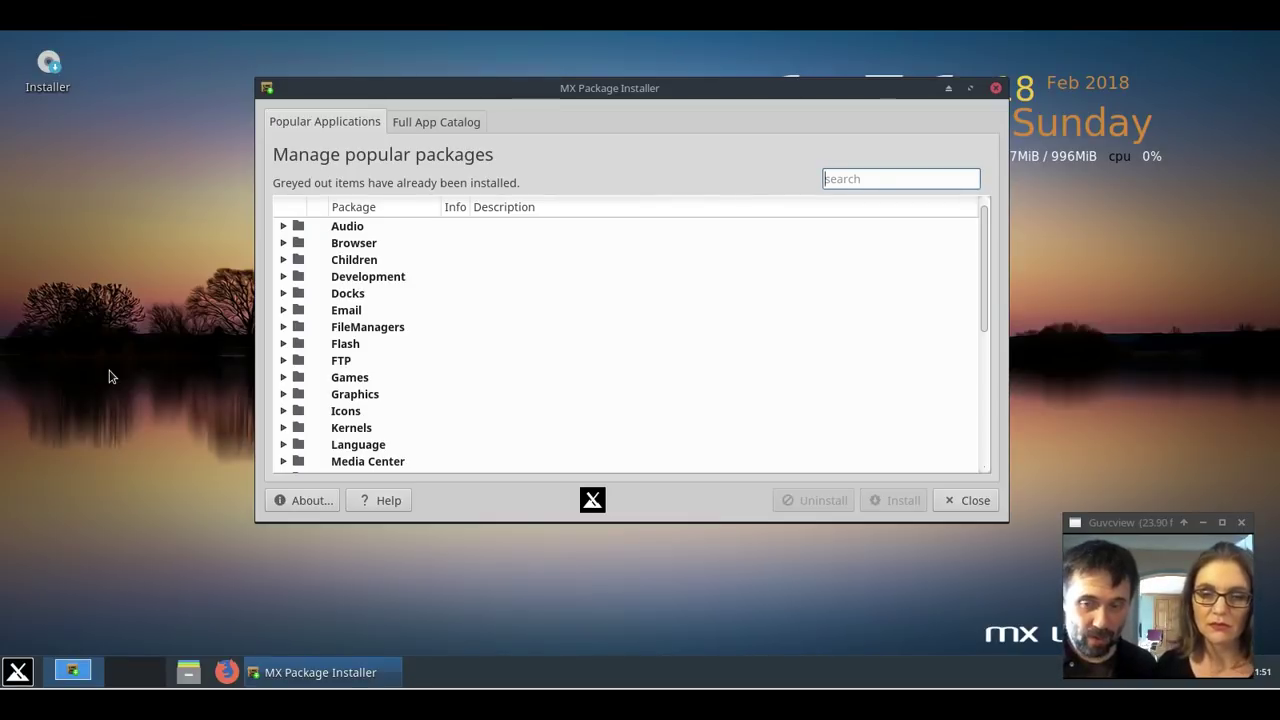
Search for and mark OBS-Studio and Kdenlive, then start installing them.
text(obs)
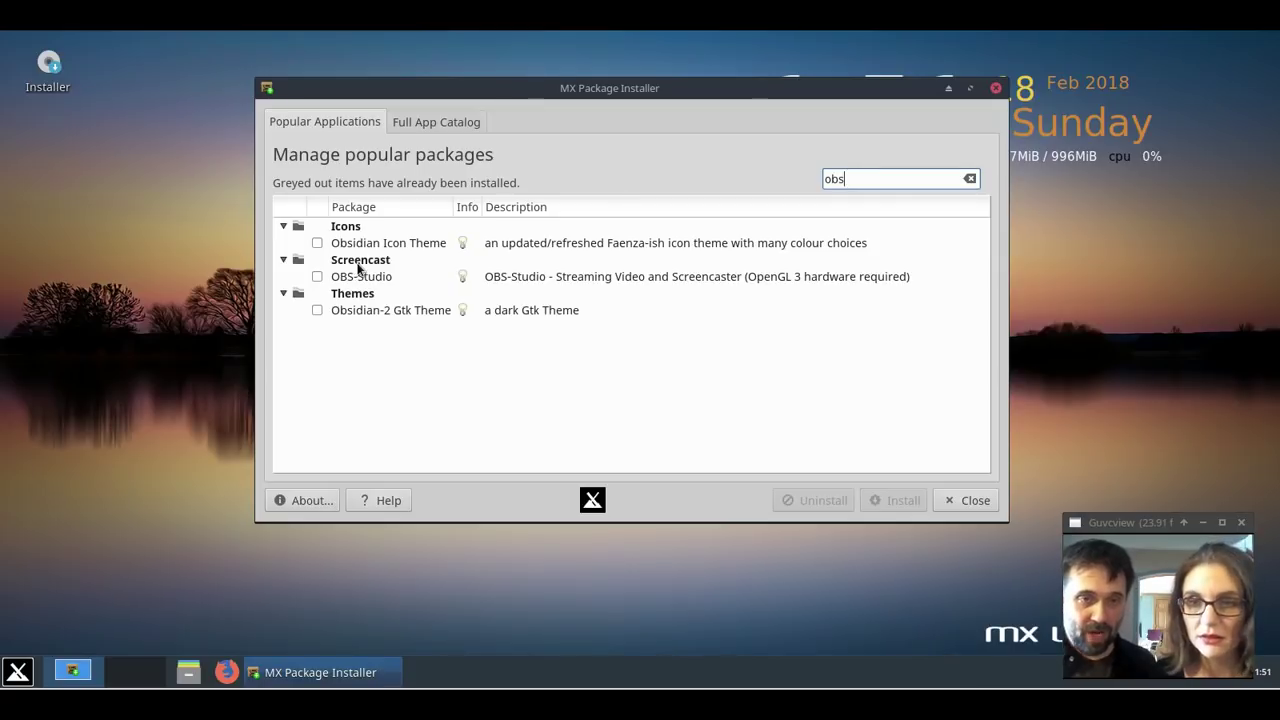
click(317, 276)
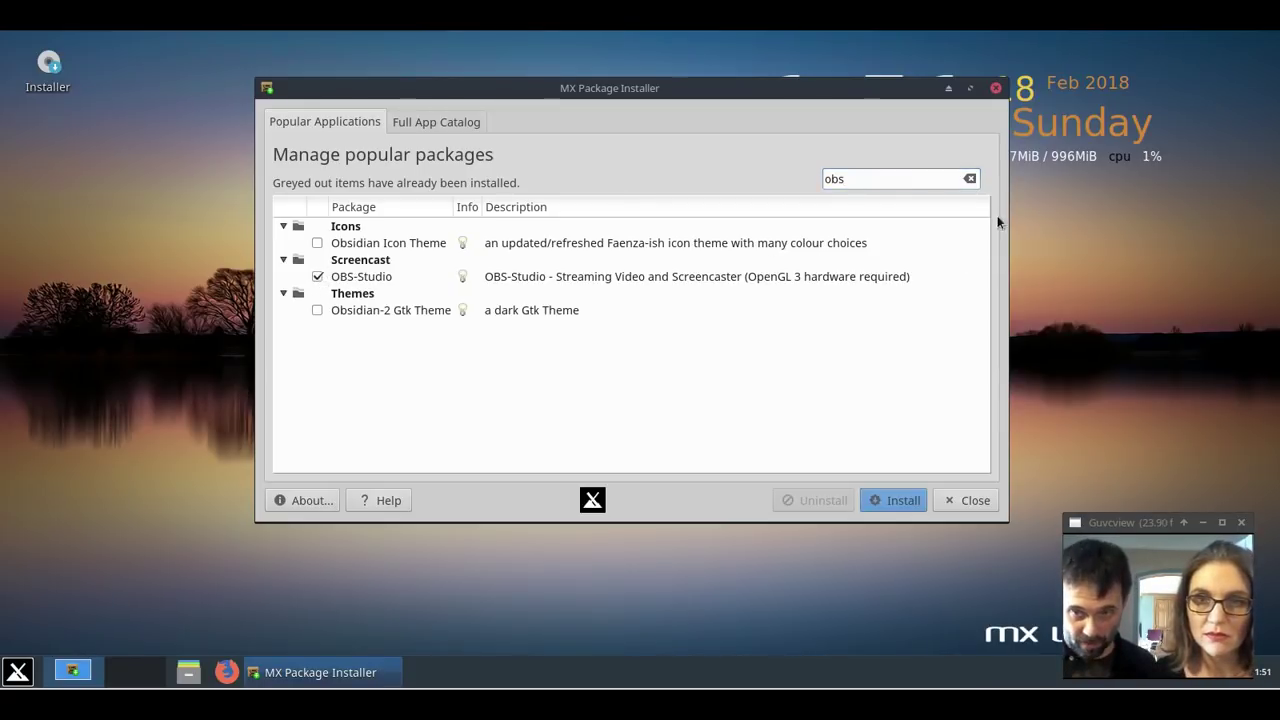
click(970, 180)
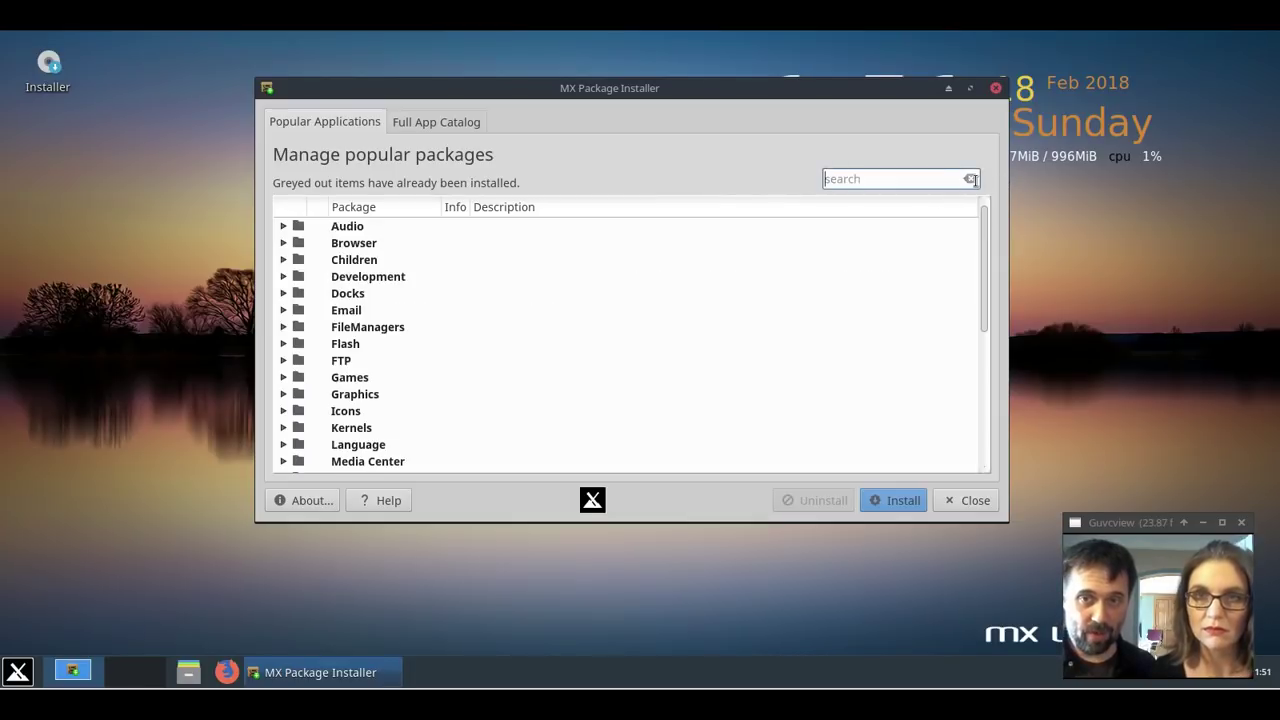
text(kde)
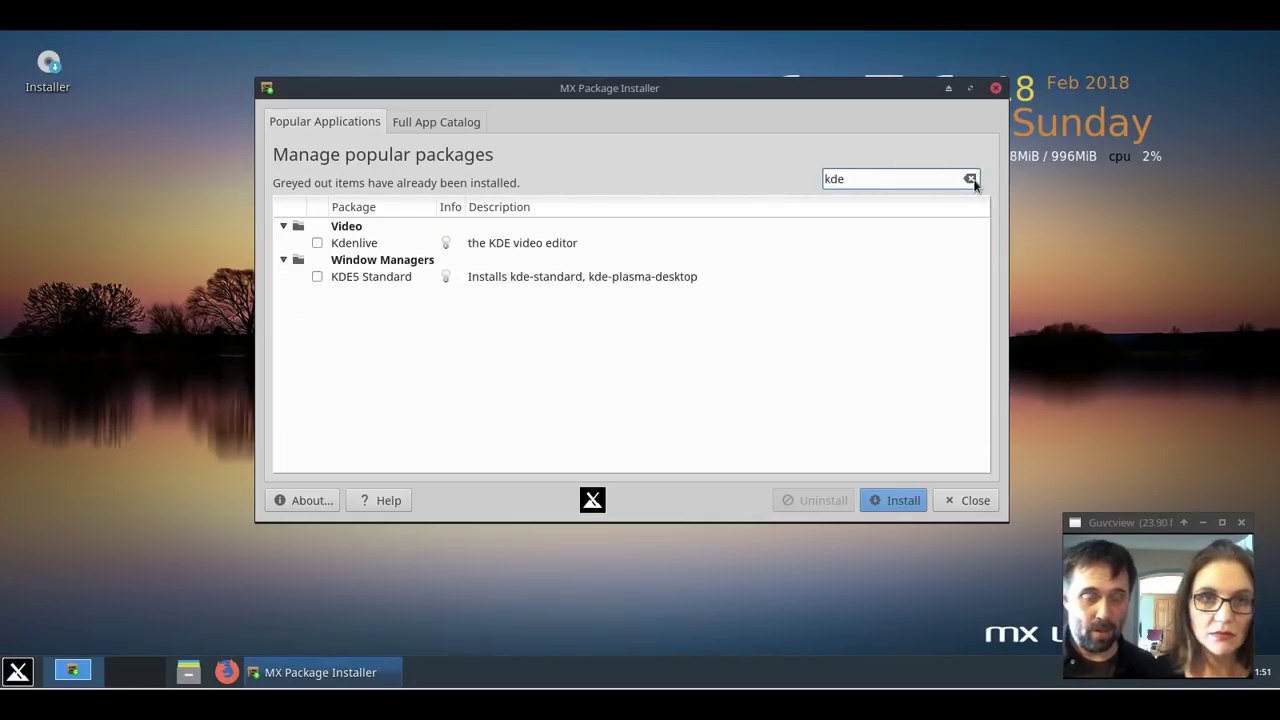
click(317, 245)
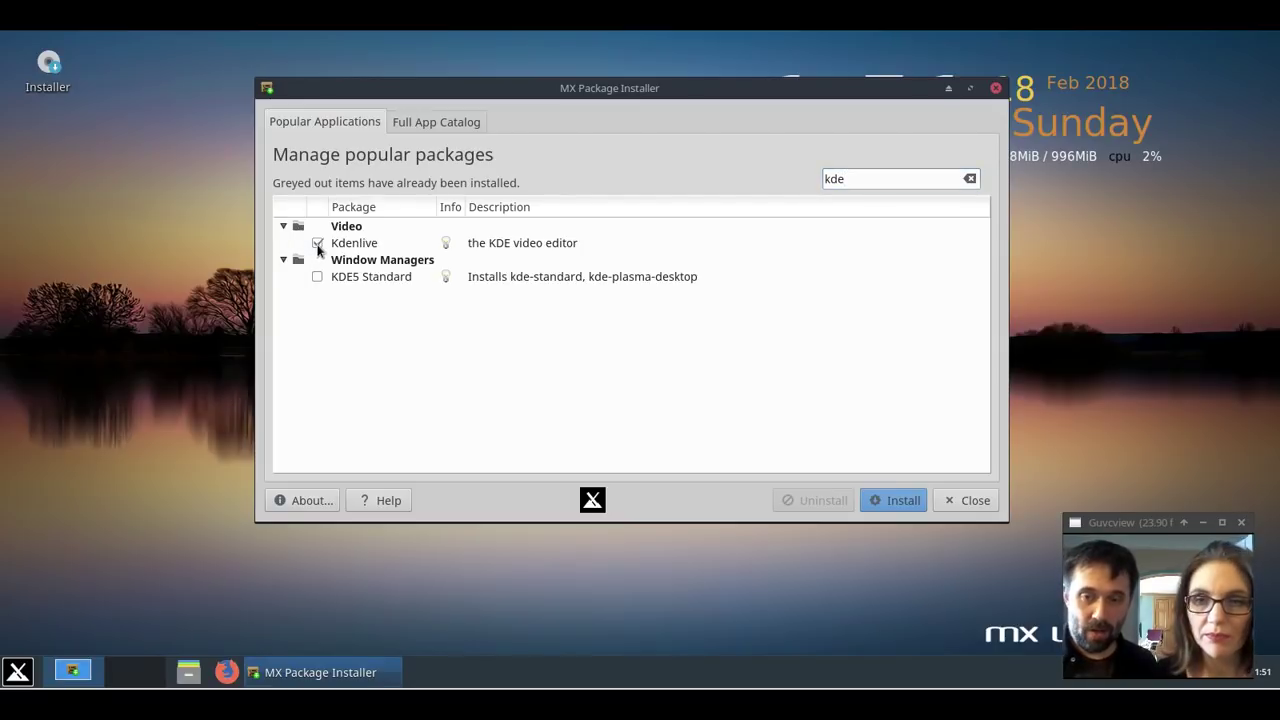
click(874, 507)
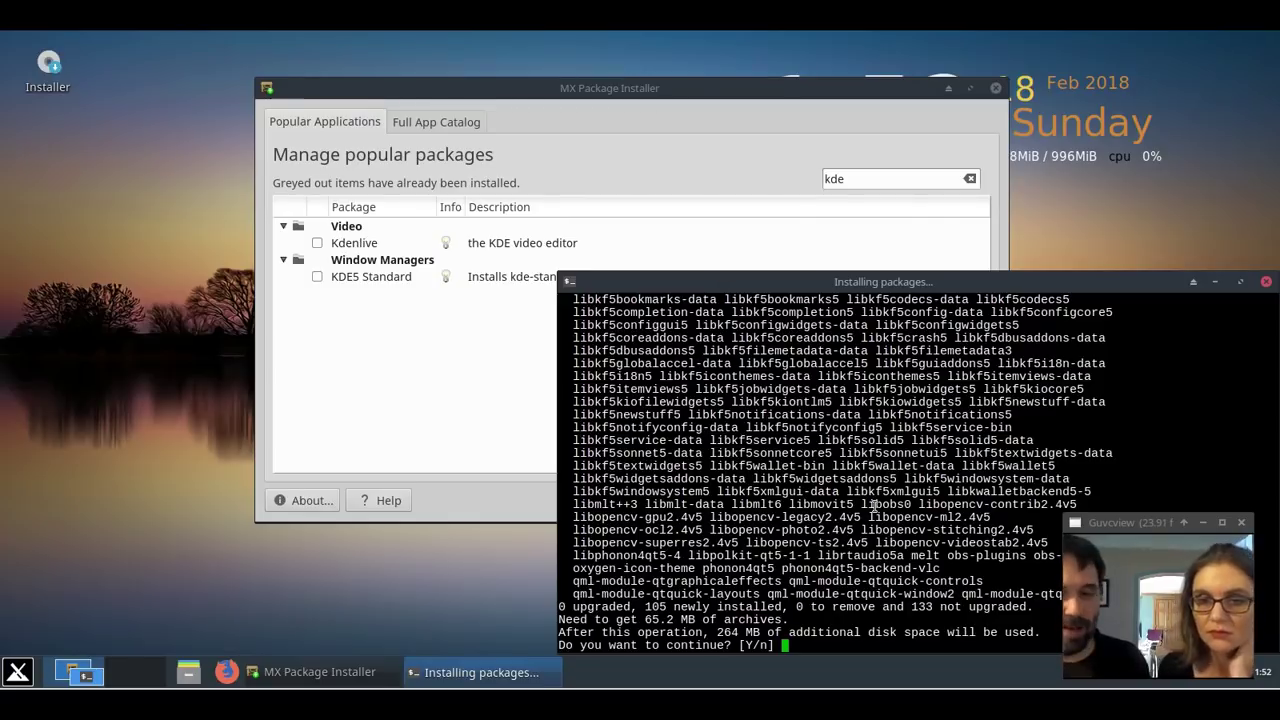
Answer y at the [Y/n] prompt to install the 105 new packages.
text(y)
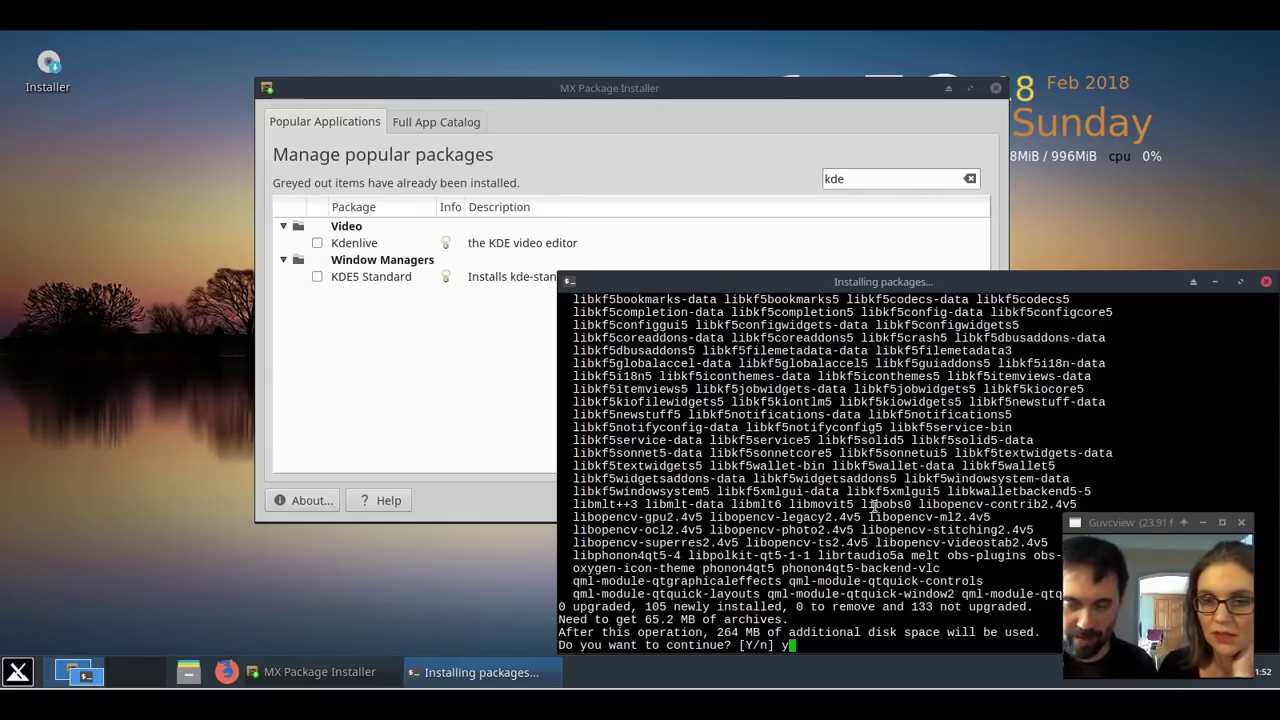
key(Return)
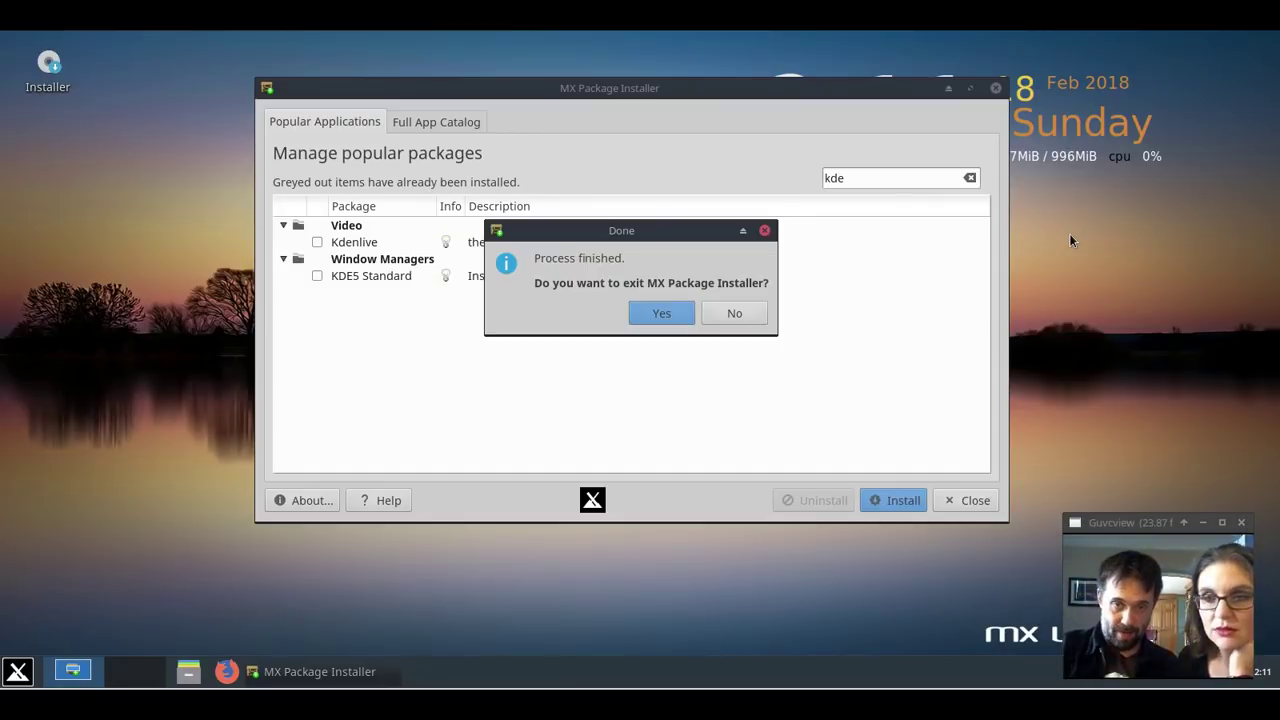
Exit the finished package installer and launch Kdenlive from a 'k' menu search.
click(650, 315)
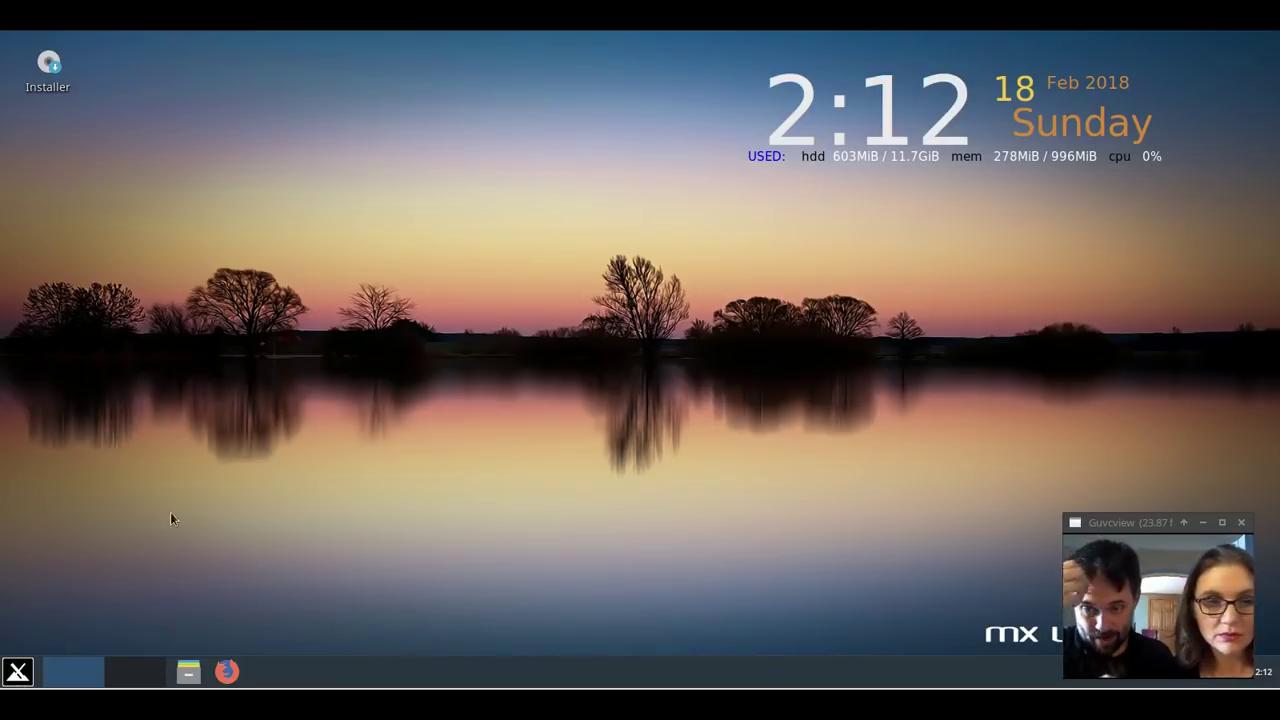
click(20, 672)
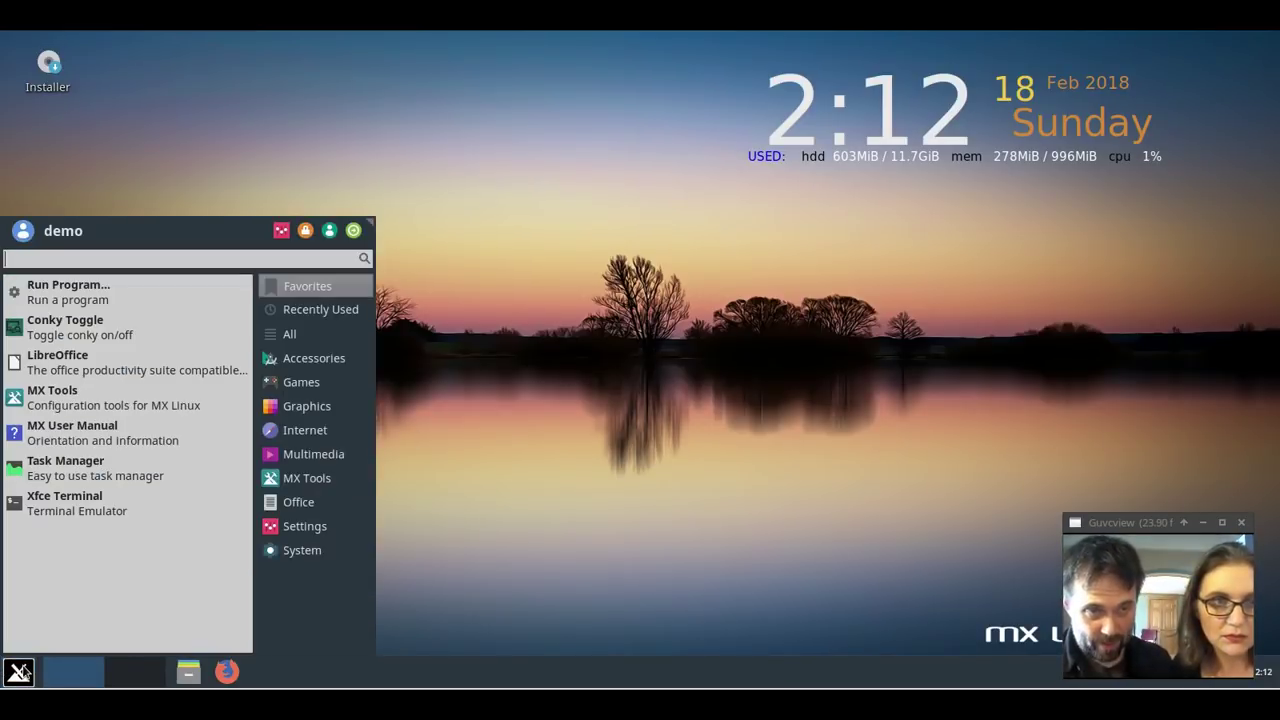
text(k)
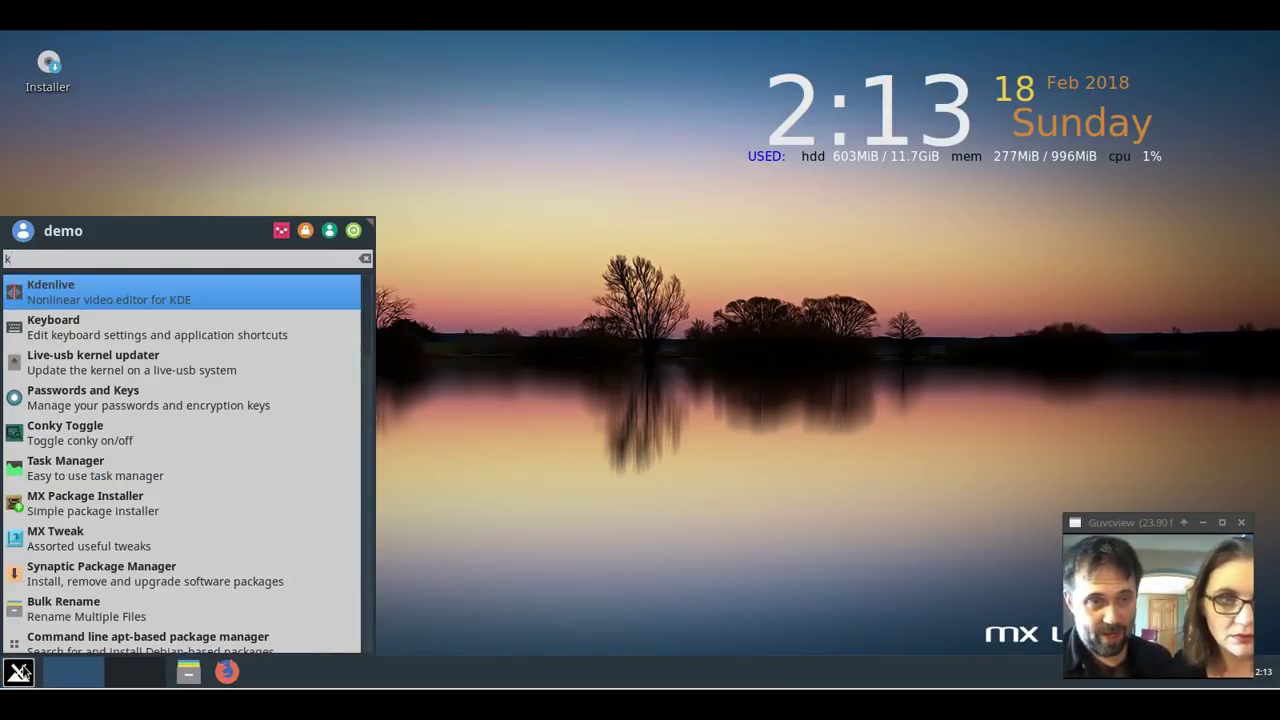
click(157, 308)
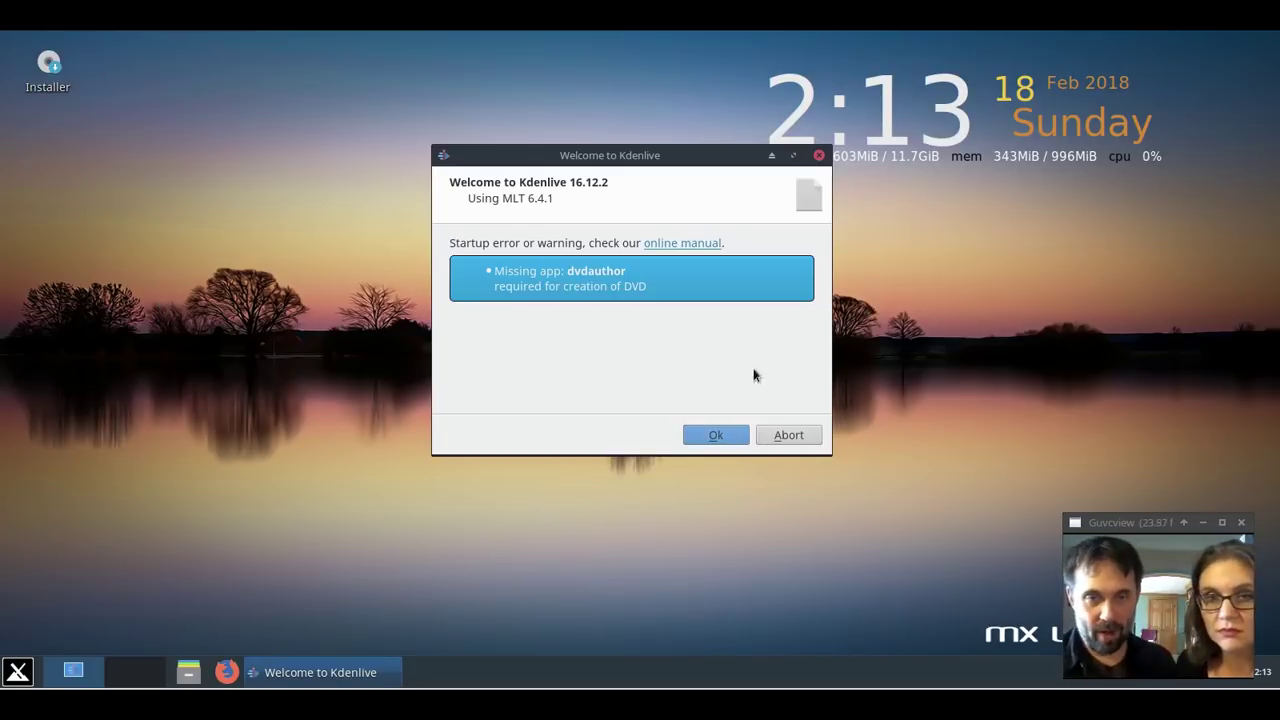
Dismiss the Welcome to Kdenlive dialog to reach the untitled HD 1080p project.
click(716, 437)
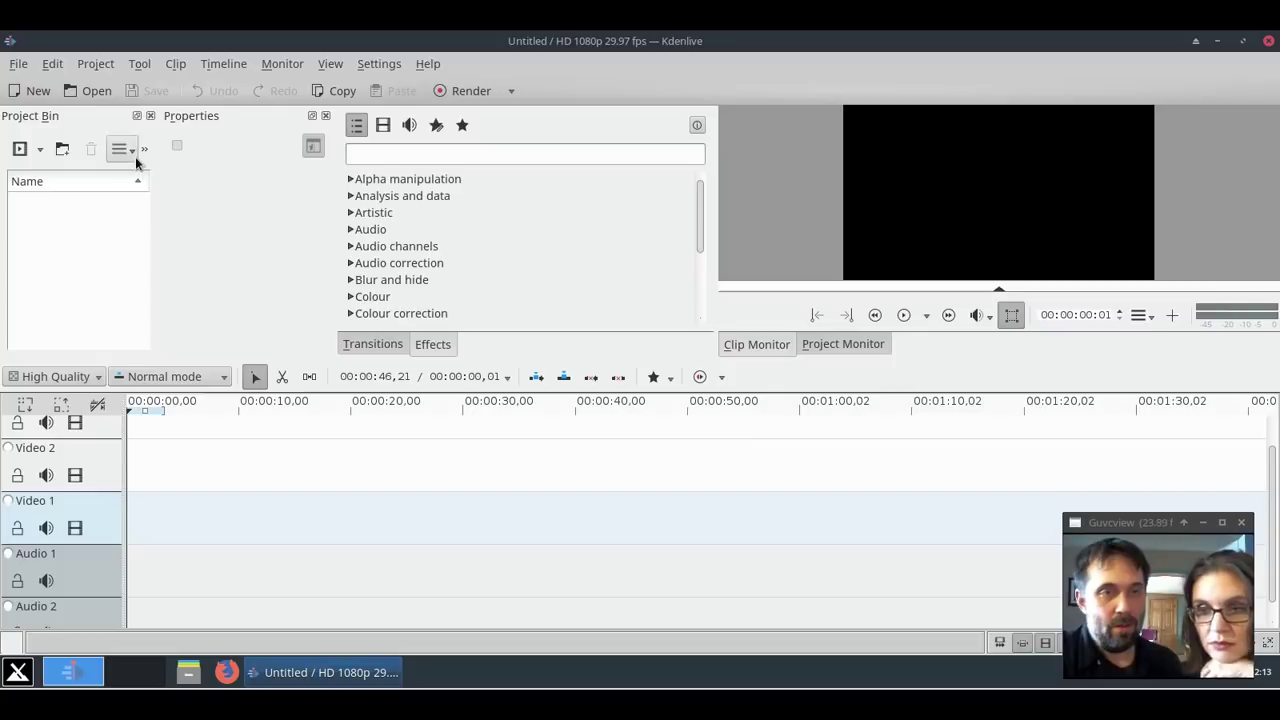
Cancel adding a clip, widen the bin's Name column and monitor, and show the Project Monitor.
click(21, 155)
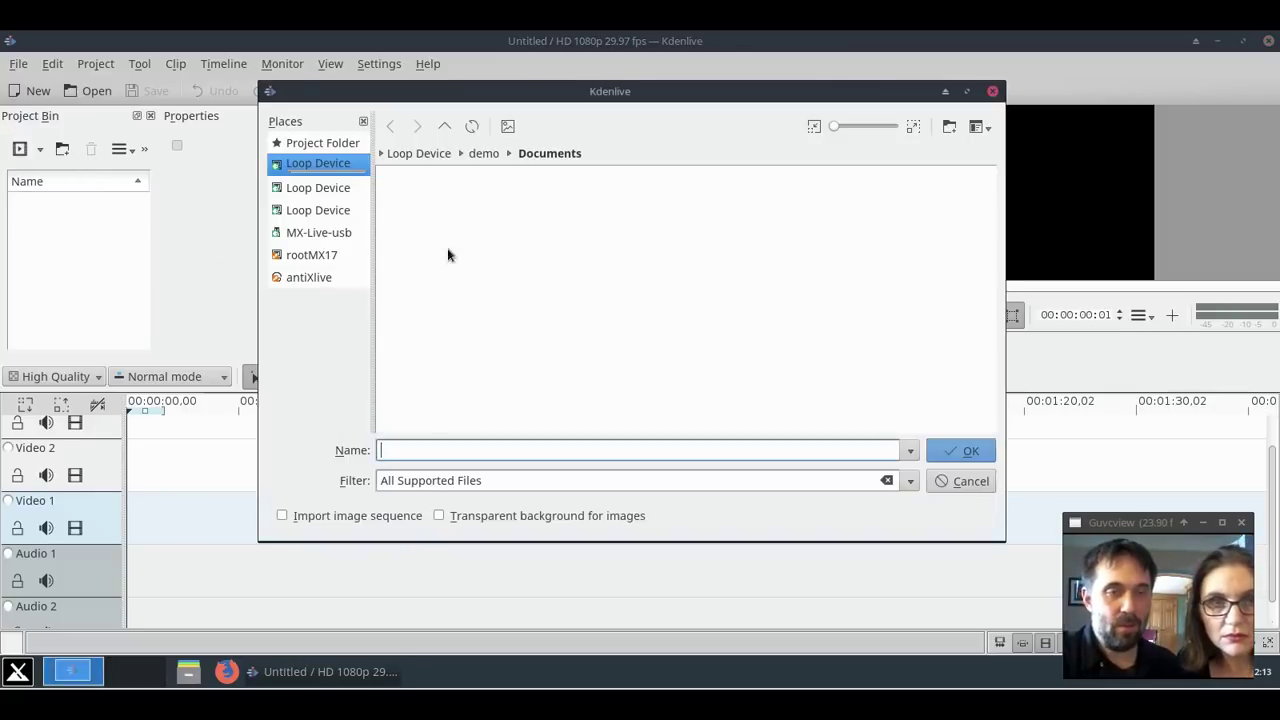
click(945, 481)
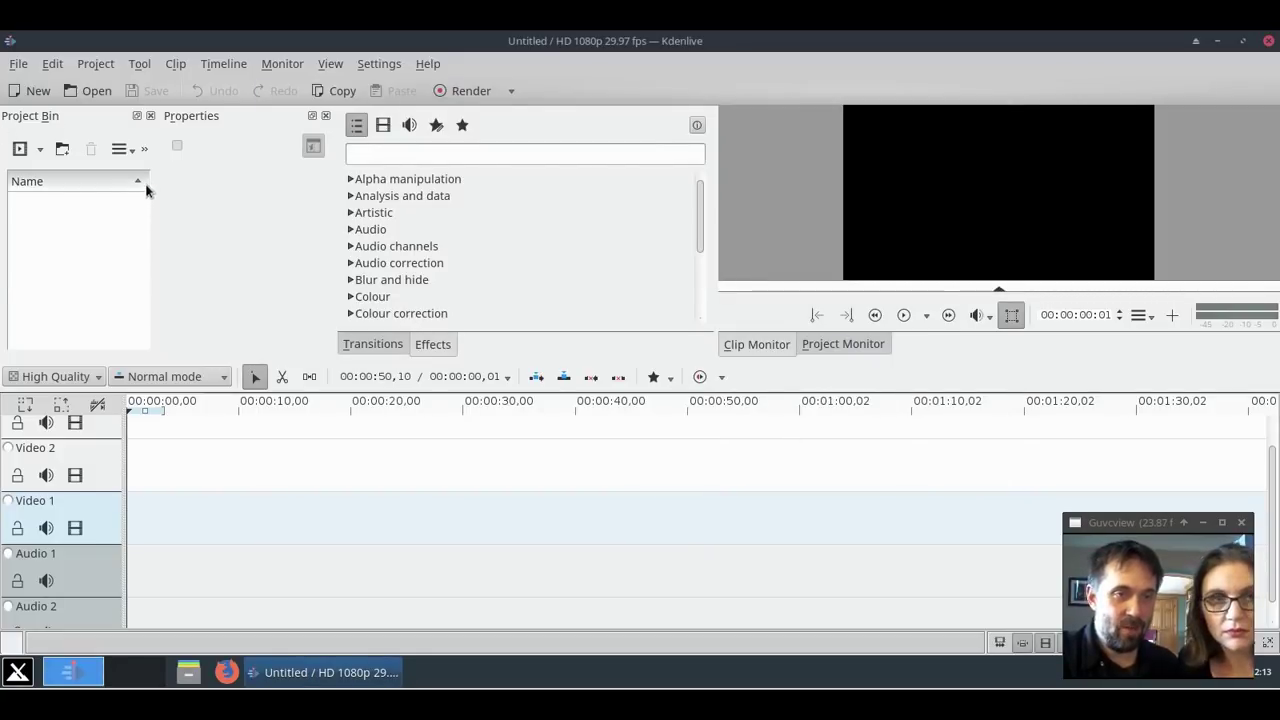
drag(148, 181, 216, 188)
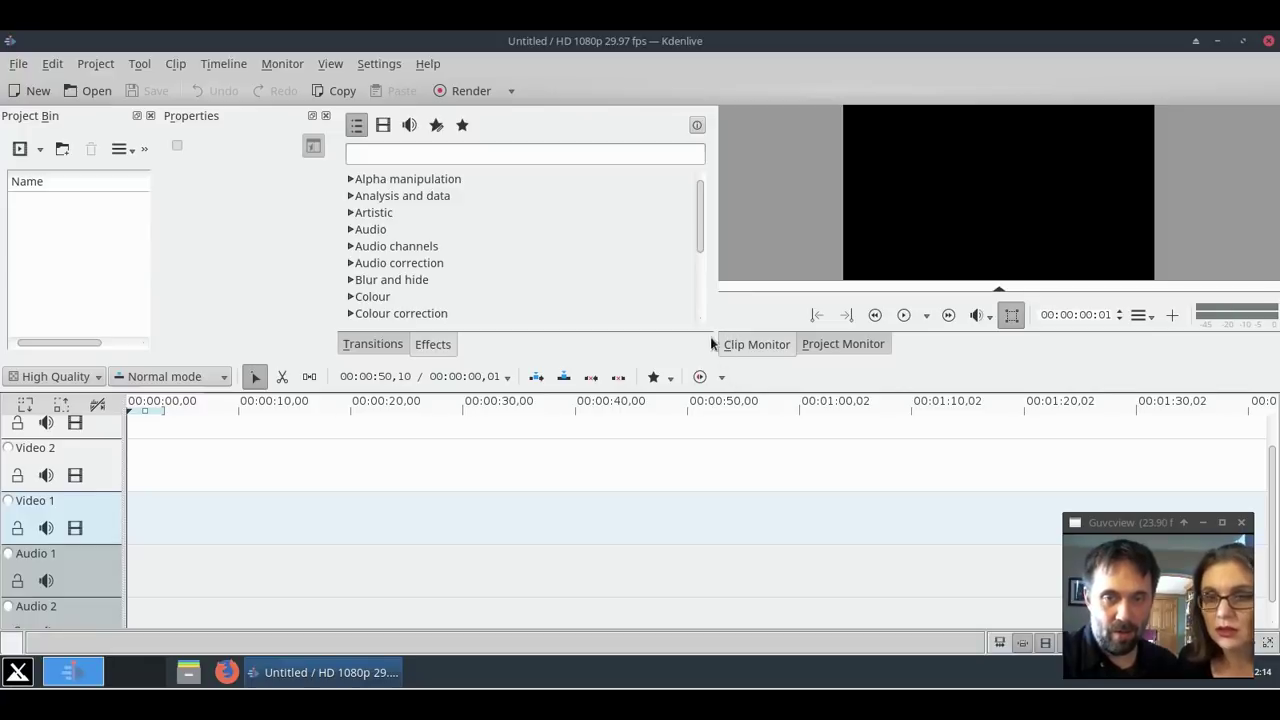
drag(712, 286, 757, 286)
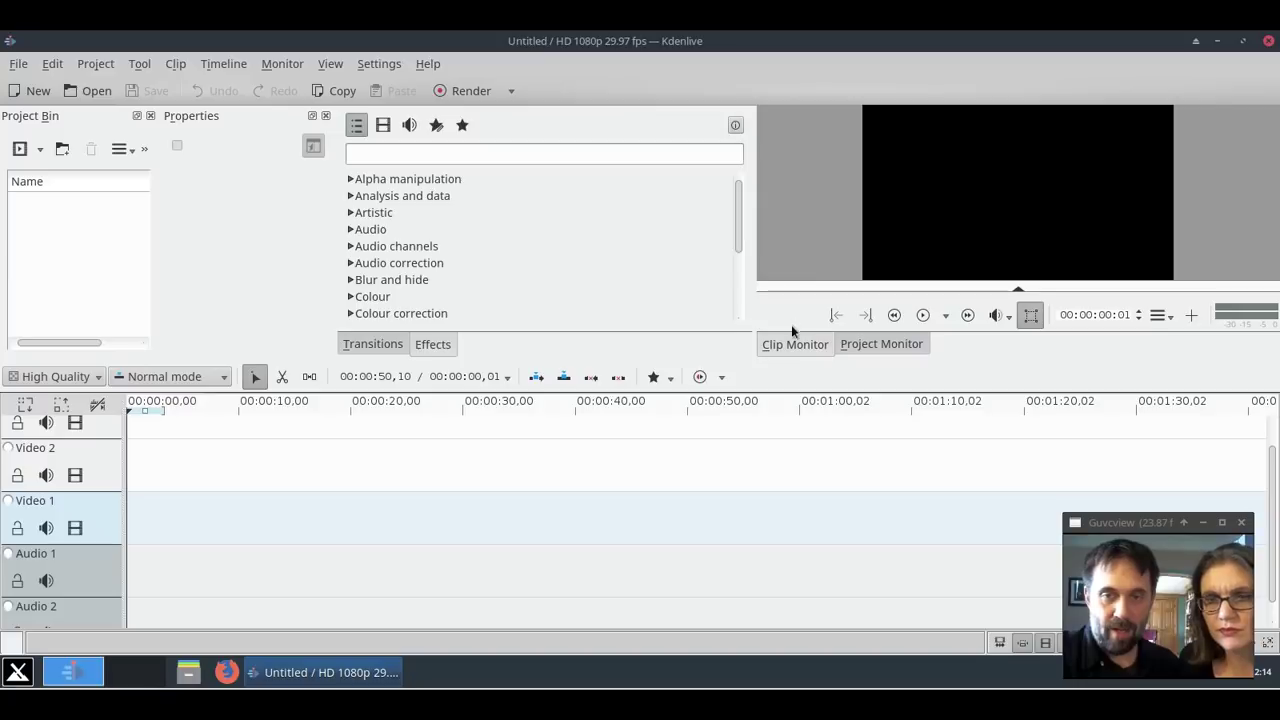
click(896, 341)
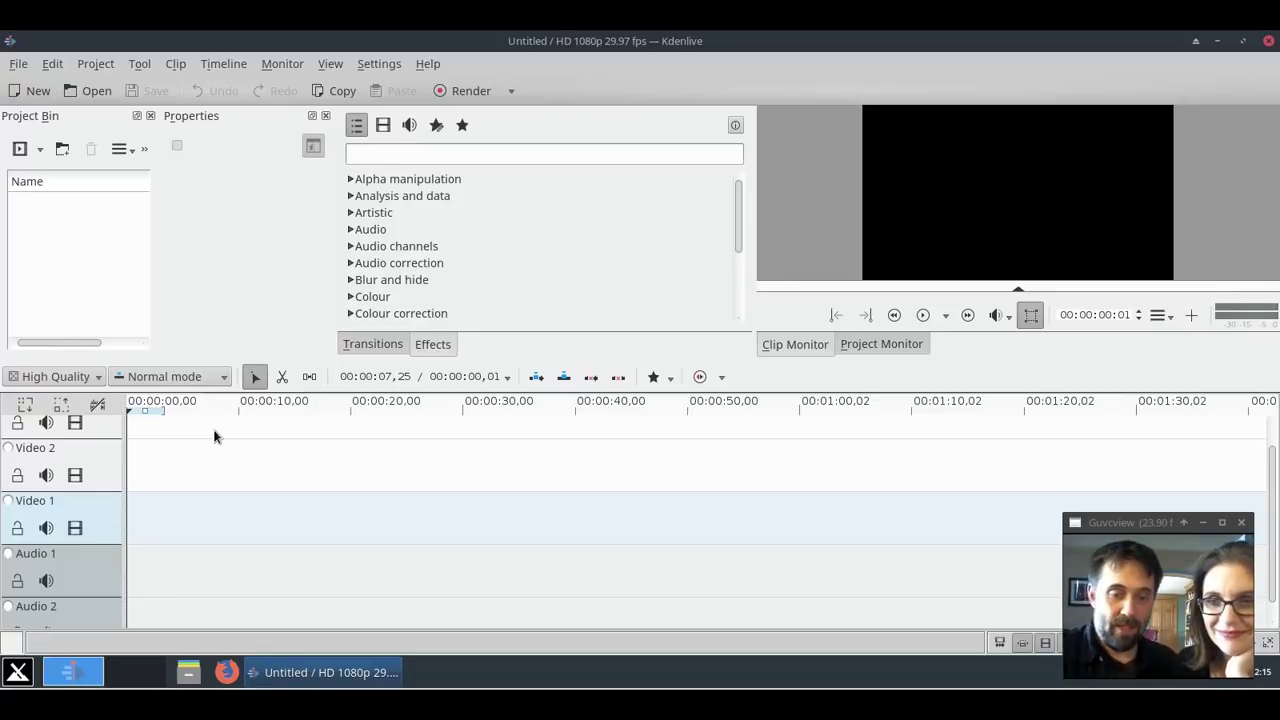
Minimise the Kdenlive window to the taskbar.
click(1217, 42)
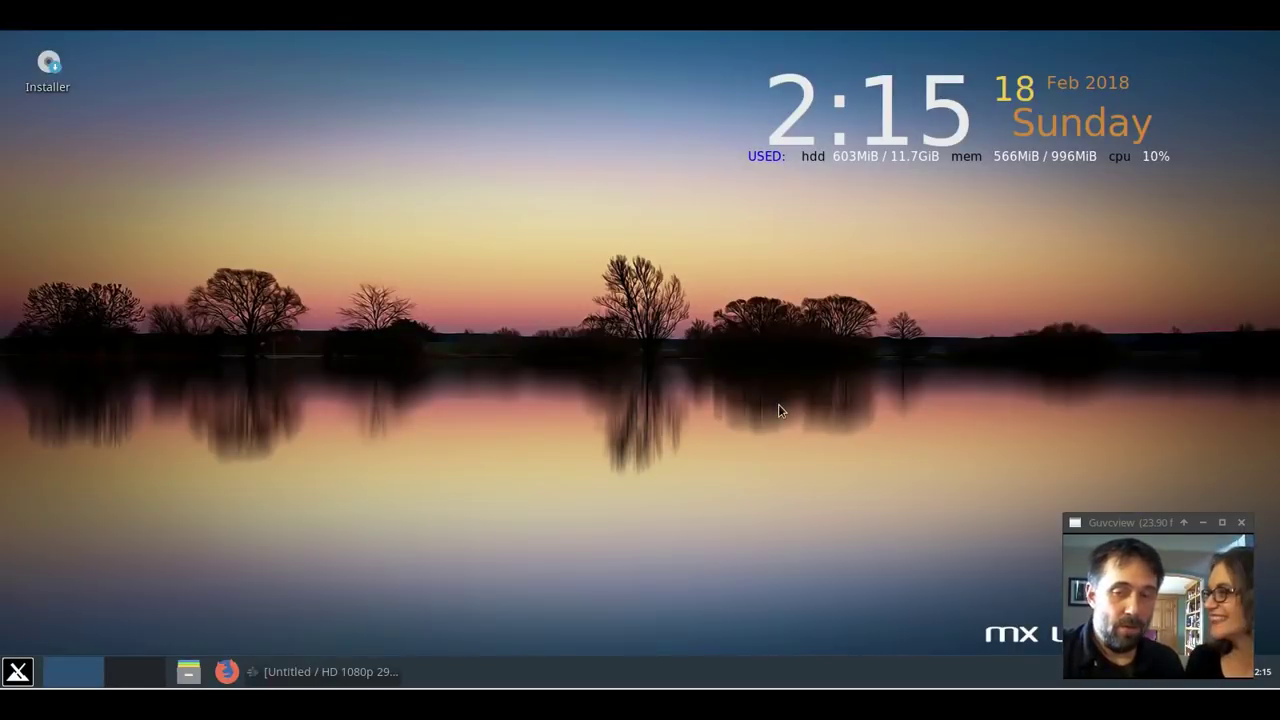